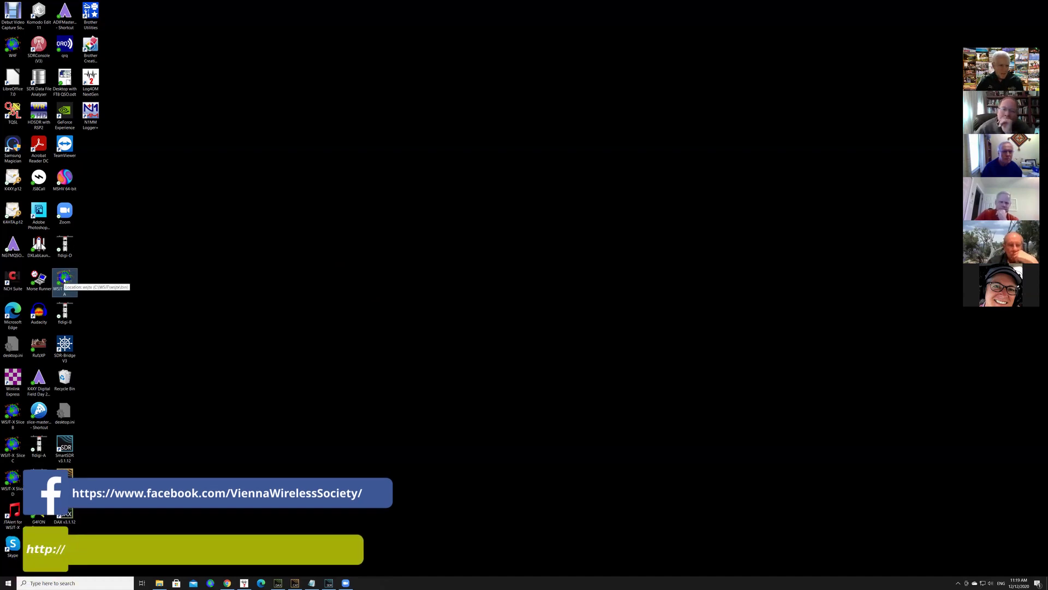
Duplicate the WSJT-X Slice A shortcut on the desktop.
right_click(63, 278)
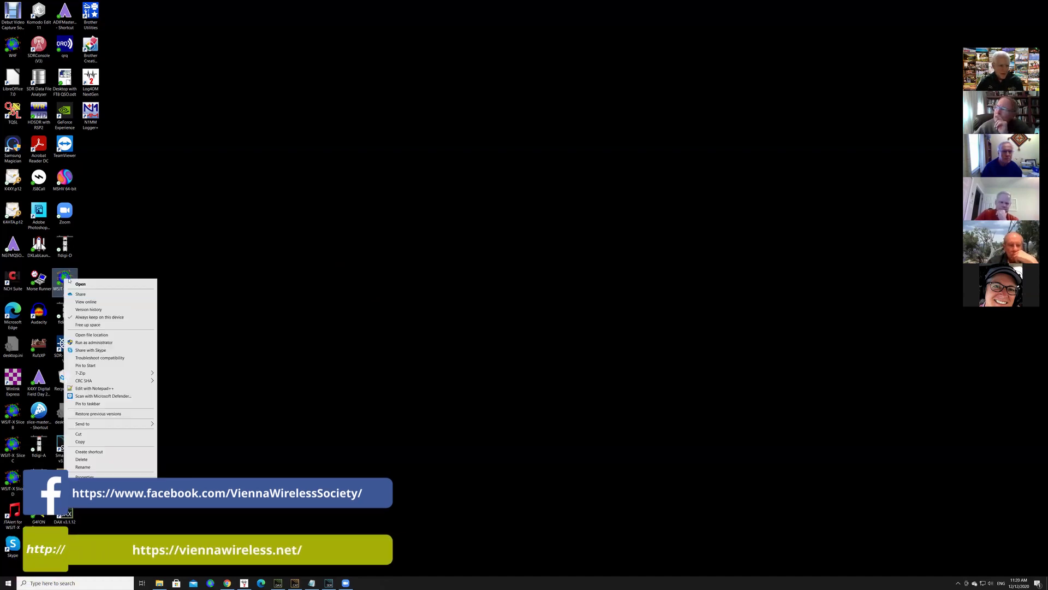
click(104, 442)
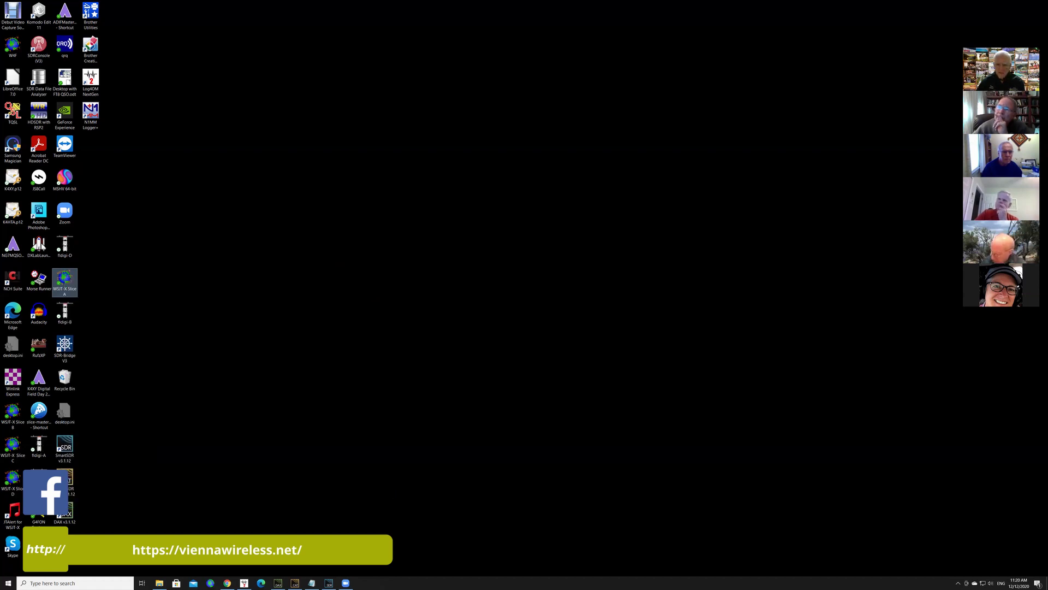
click(557, 271)
right_click(558, 273)
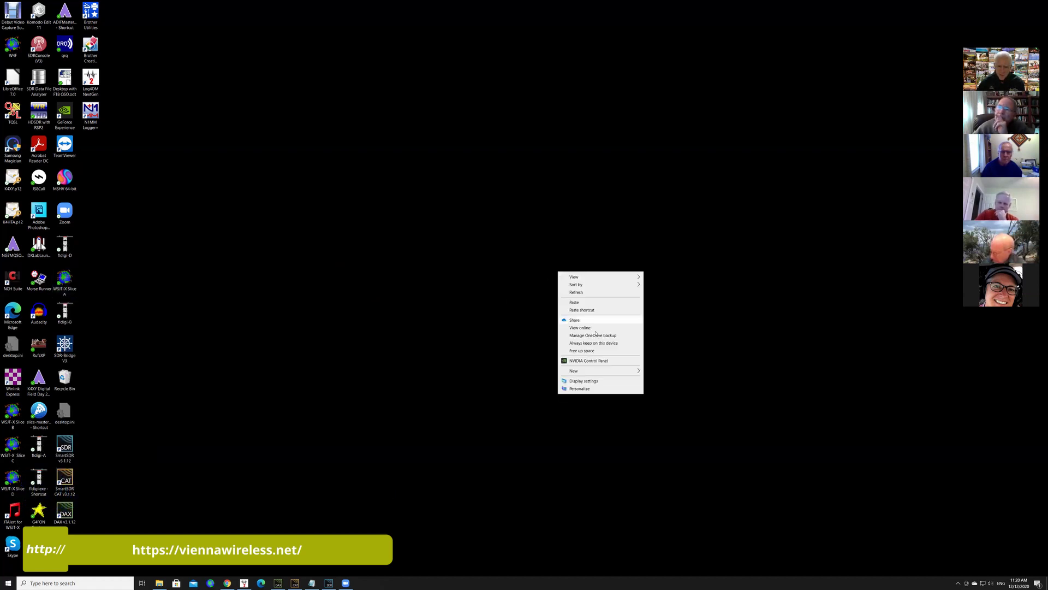
click(577, 301)
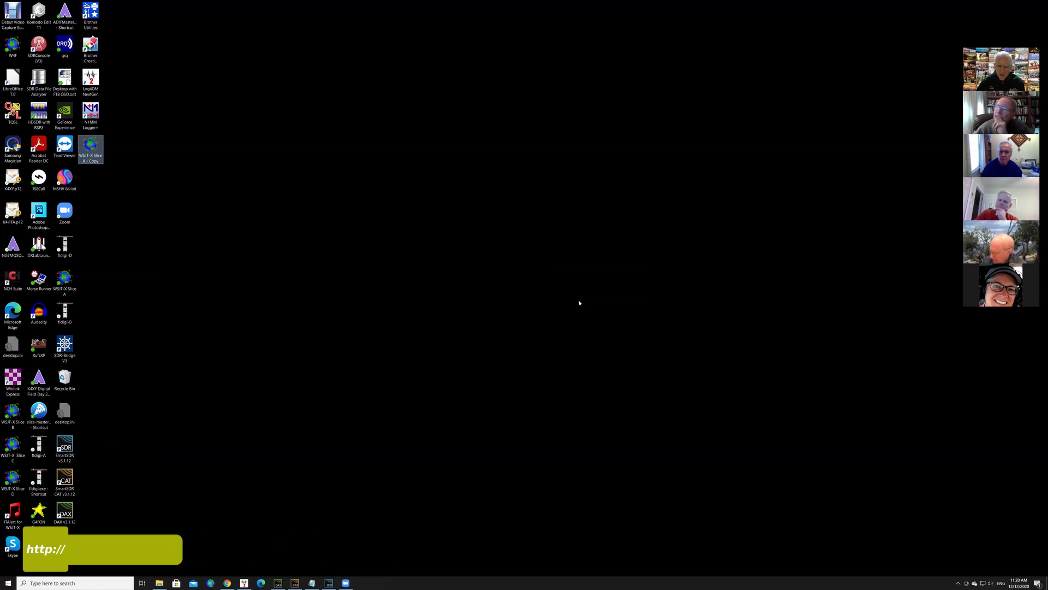
drag(91, 146, 448, 175)
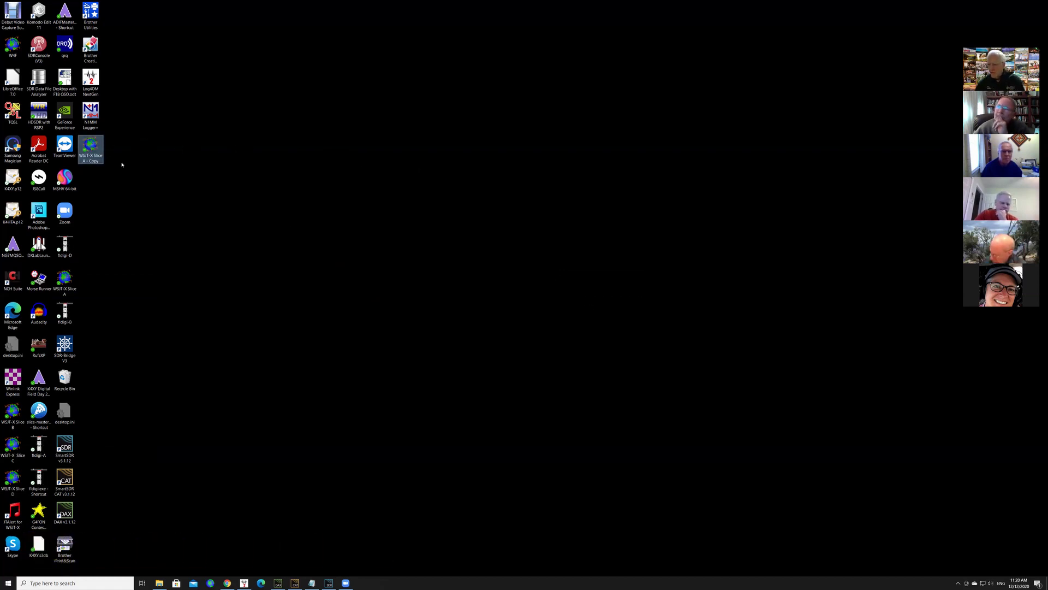
Change the copied shortcut's target so that it ends with --rig-name=W4F after wsjtx.exe.
right_click(89, 152)
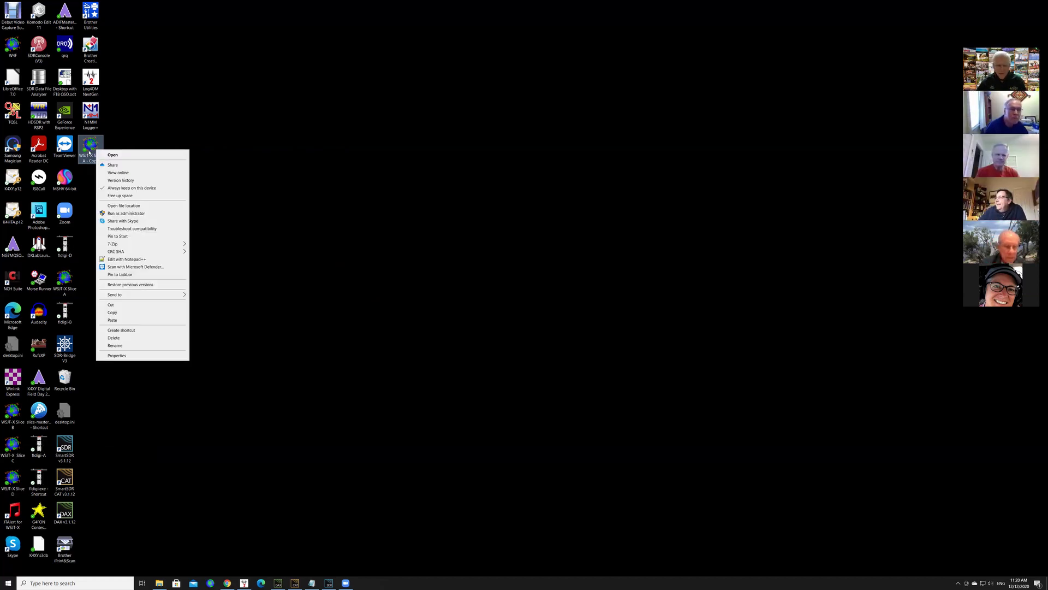
click(117, 355)
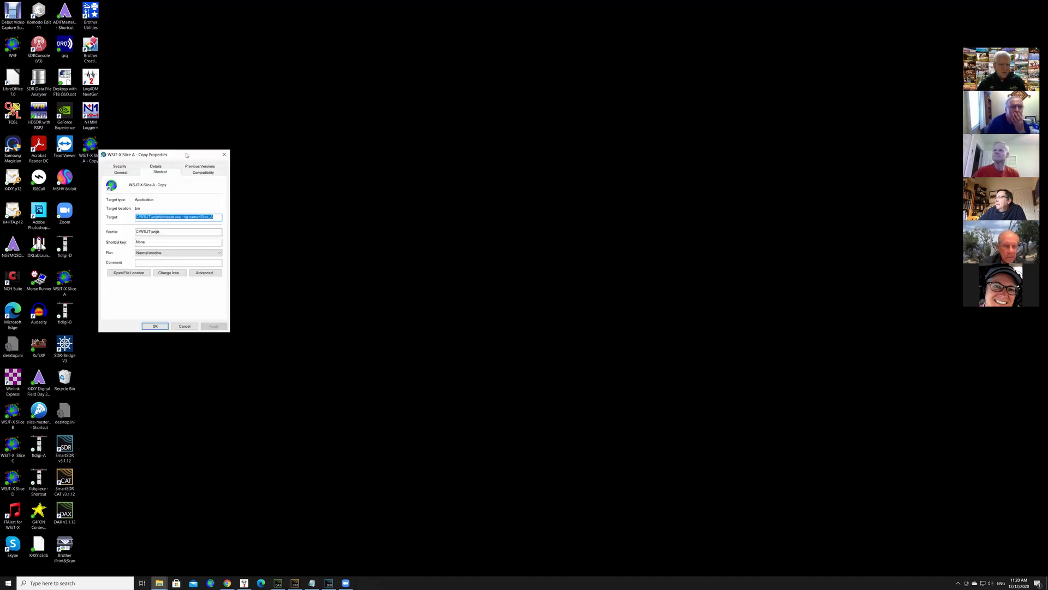
drag(193, 156, 488, 156)
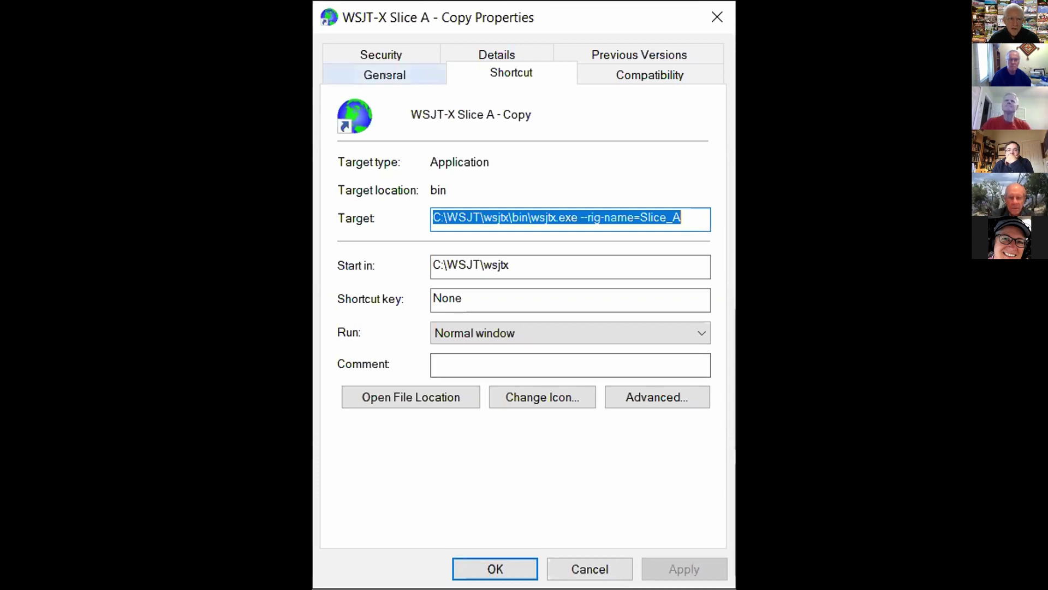
click(683, 203)
drag(682, 203, 571, 202)
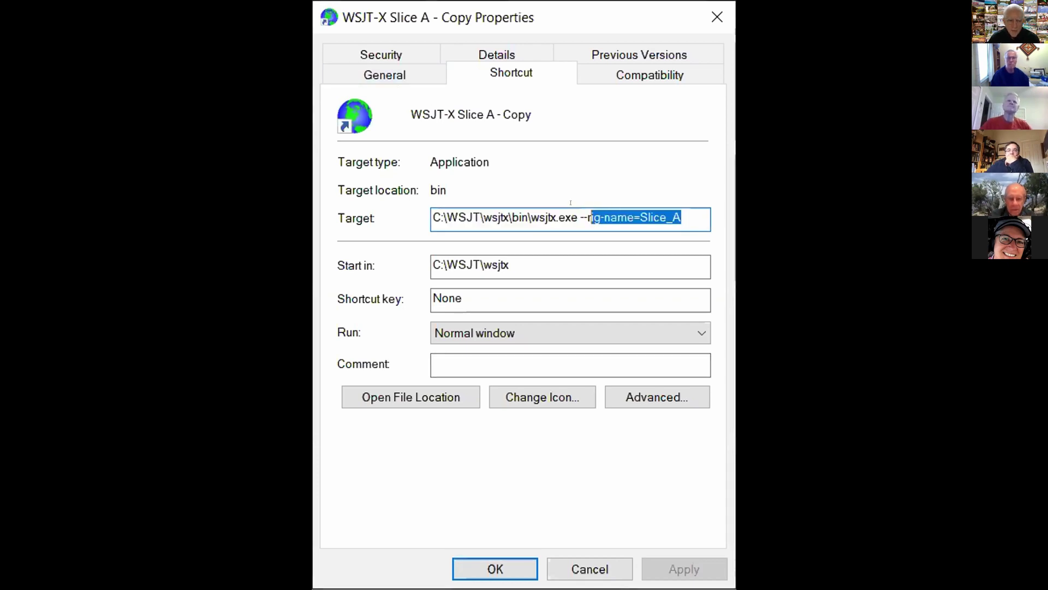
key(Delete)
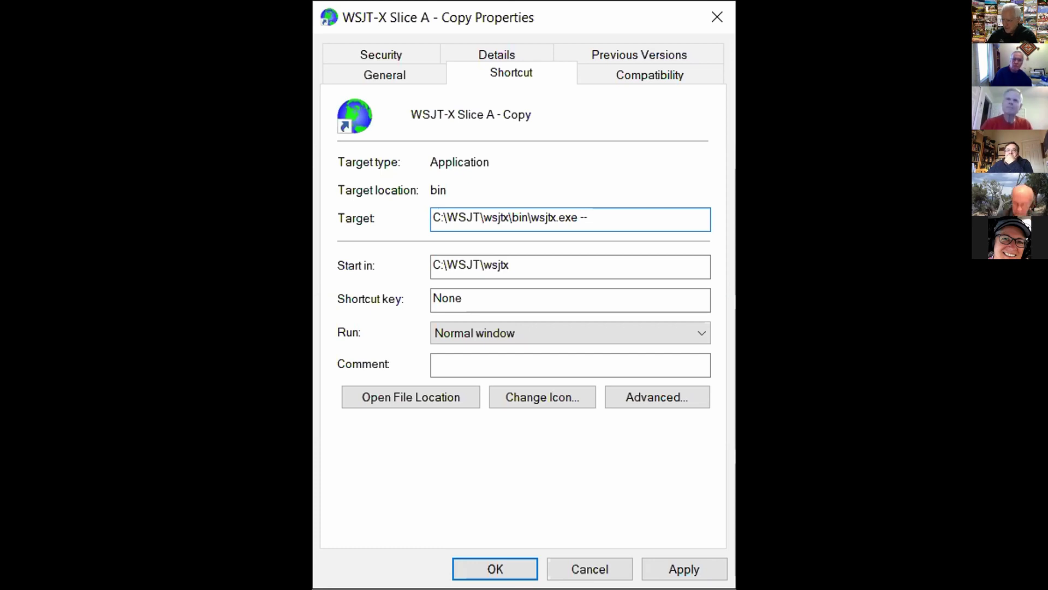
text(rig)
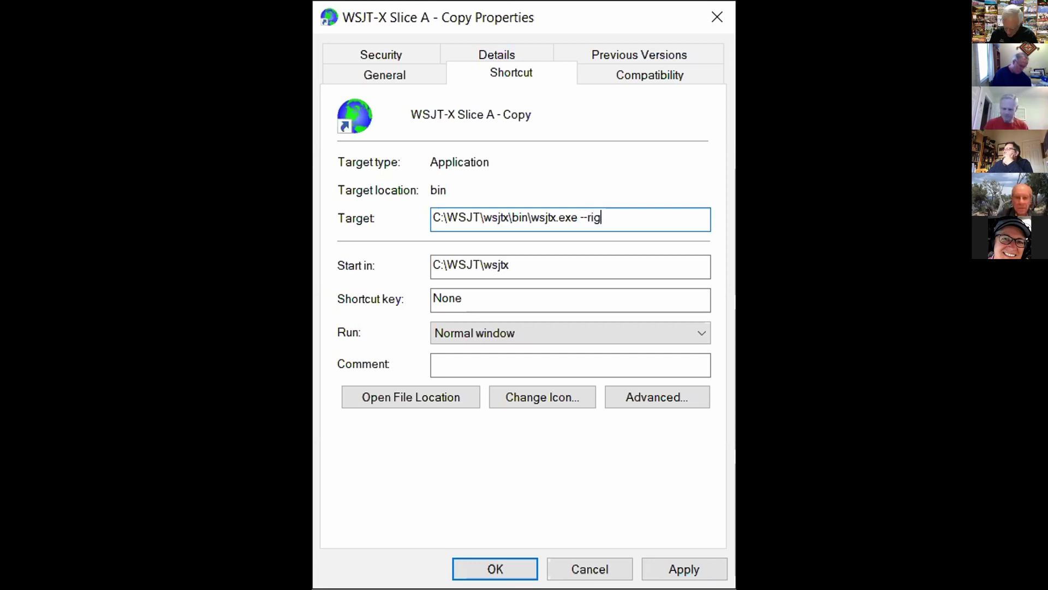
text(-name=W4F)
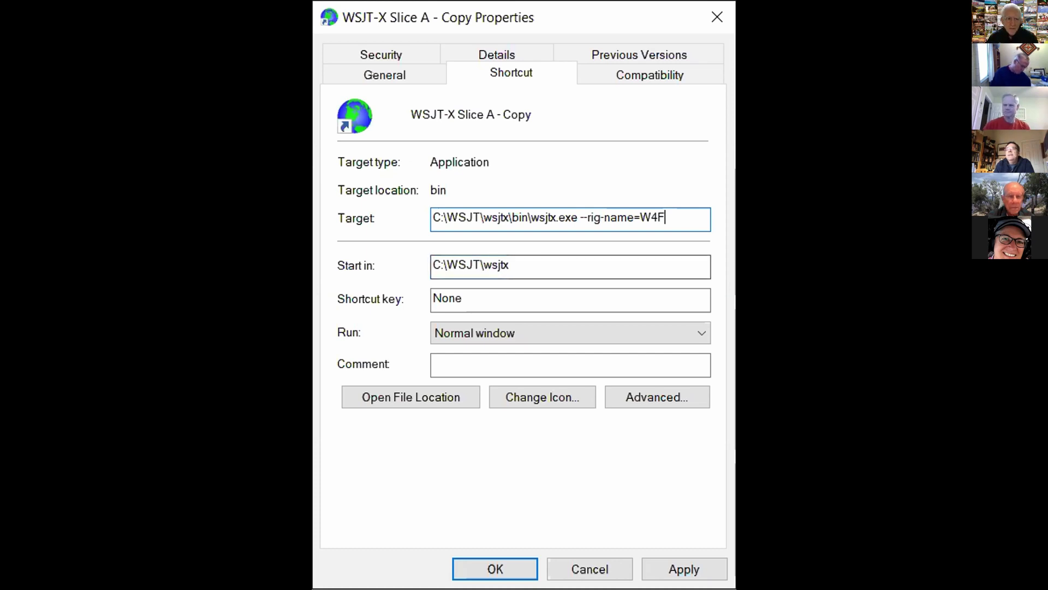
Rename the copied shortcut as W4F and accept its properties.
click(385, 74)
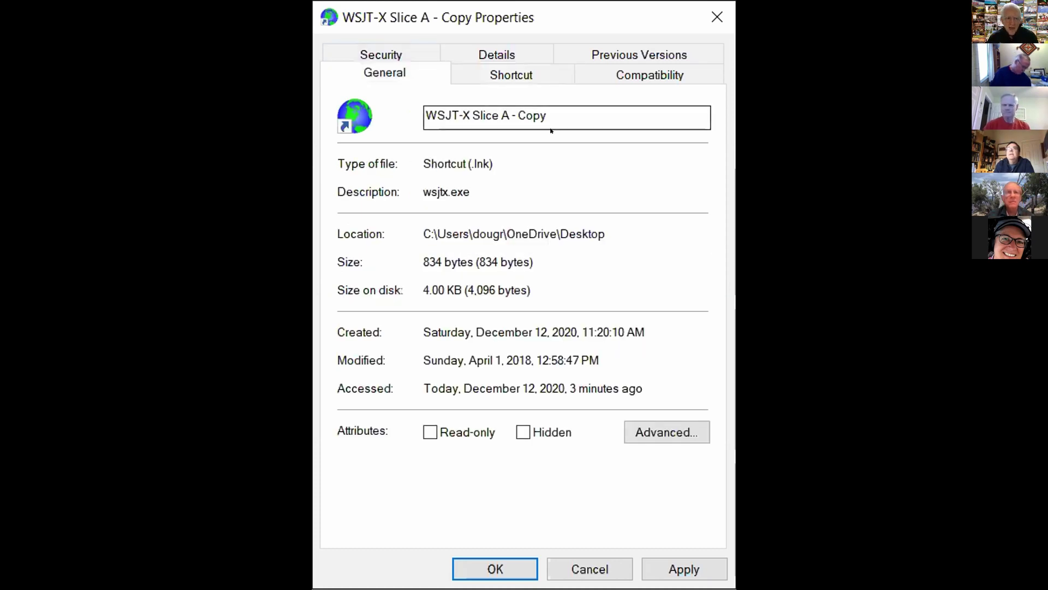
drag(547, 115, 426, 116)
text(W4F)
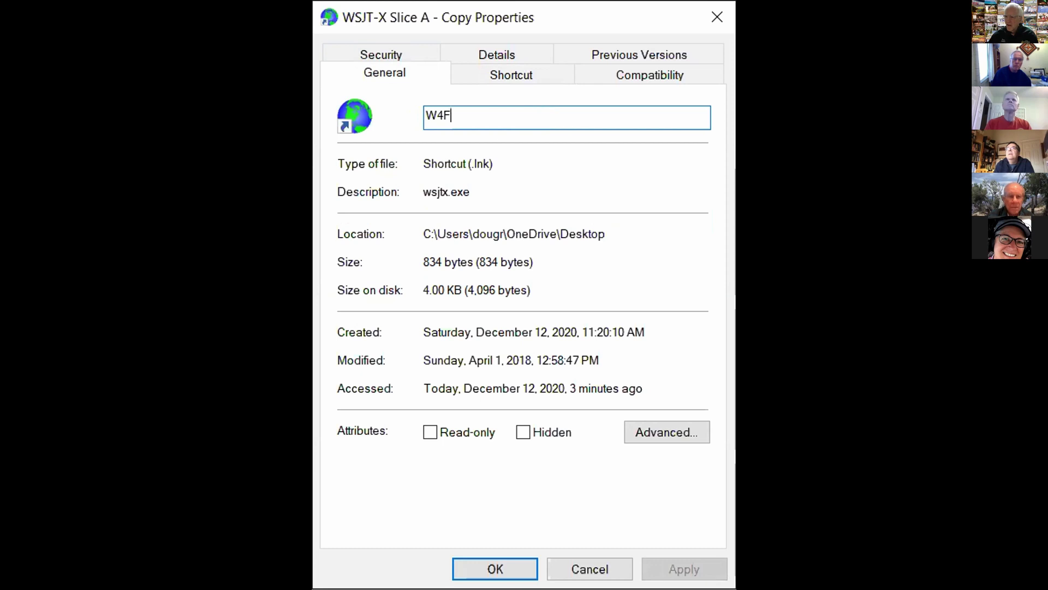
click(495, 569)
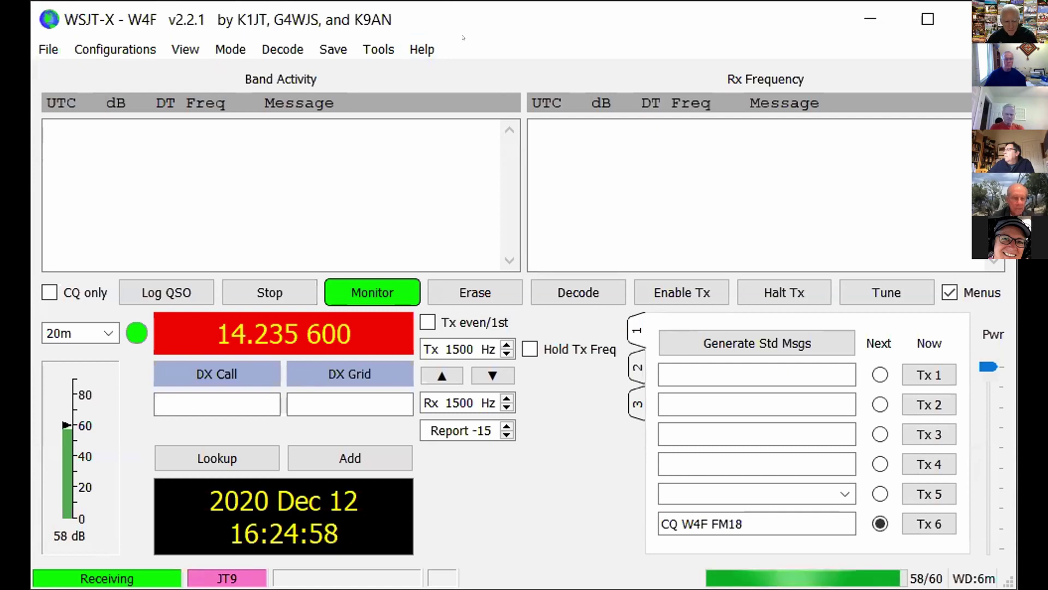
Review the station details, radio and audio settings of the W4F instance of WSJT-X.
click(48, 49)
mouse_move(71, 50)
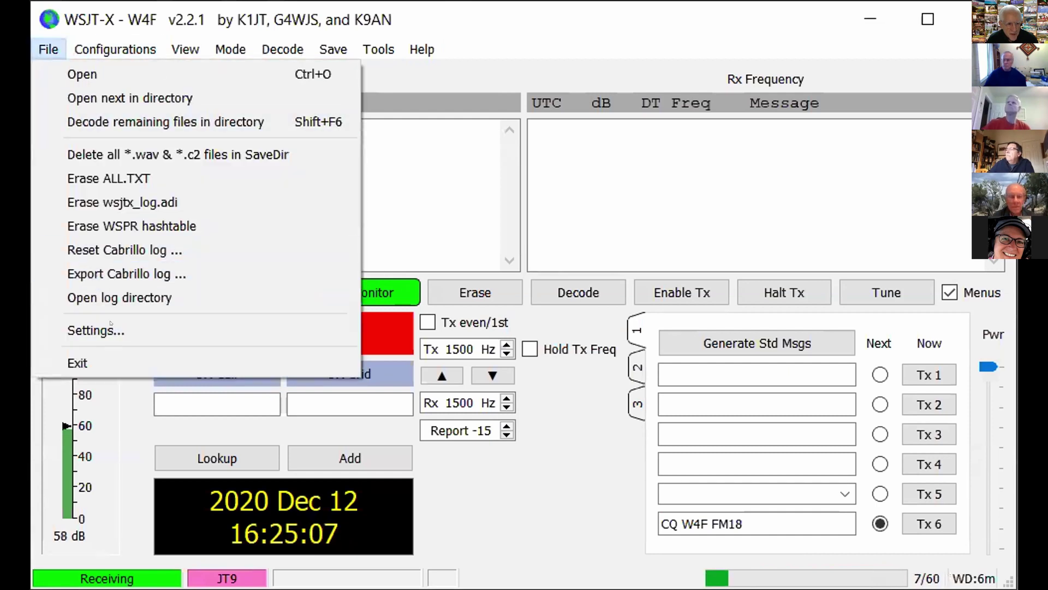
click(96, 329)
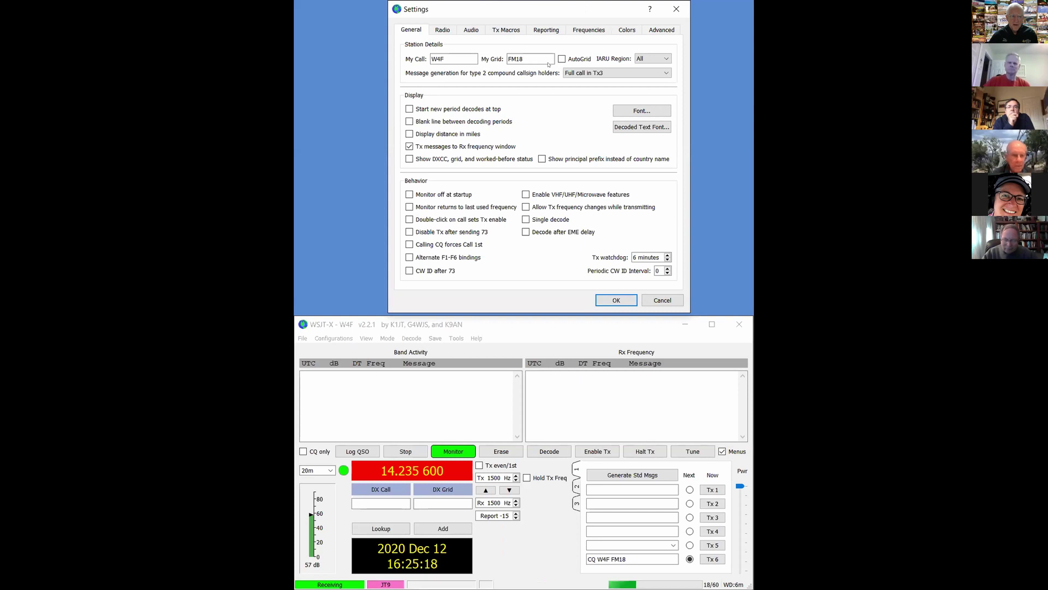
click(442, 29)
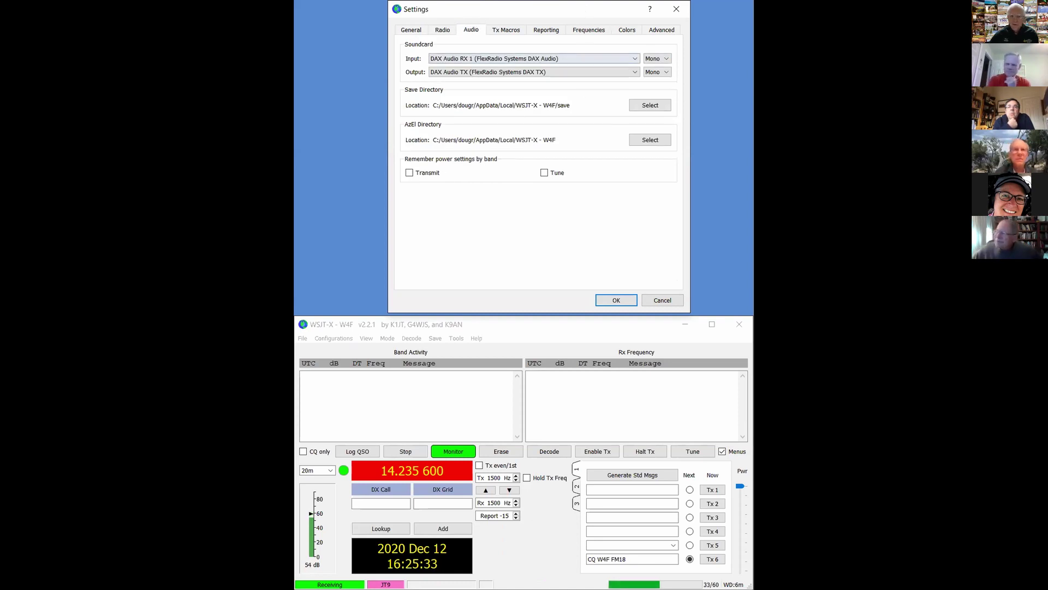
click(443, 31)
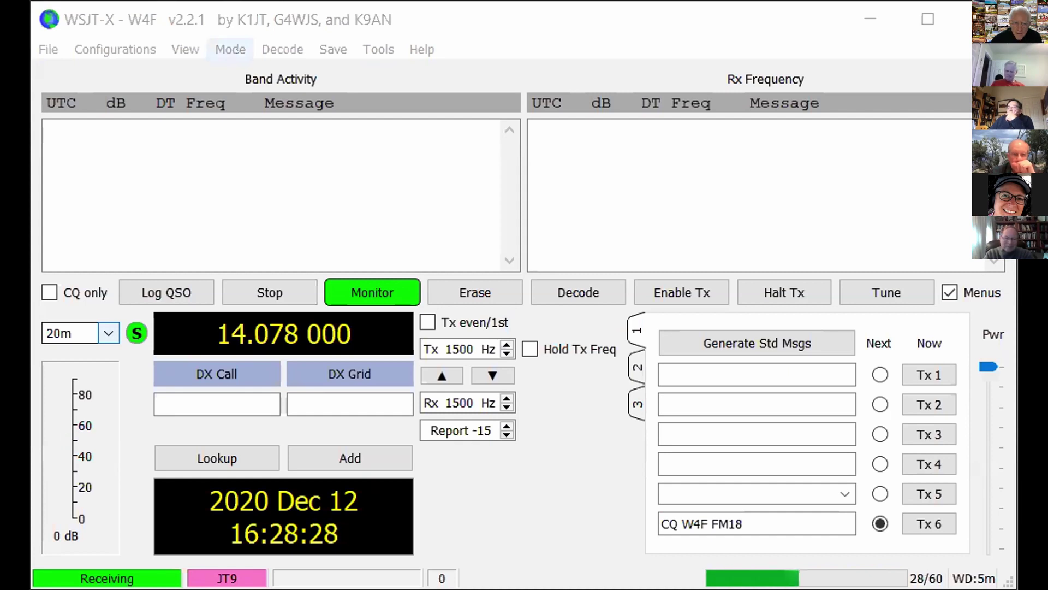
Set the operating mode to FT8.
click(236, 51)
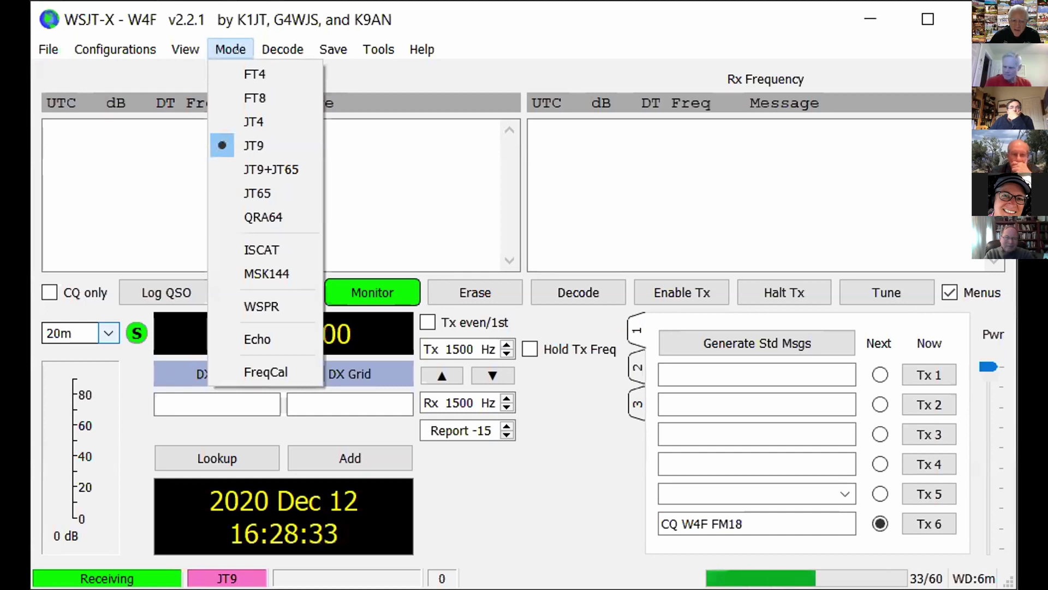
click(254, 97)
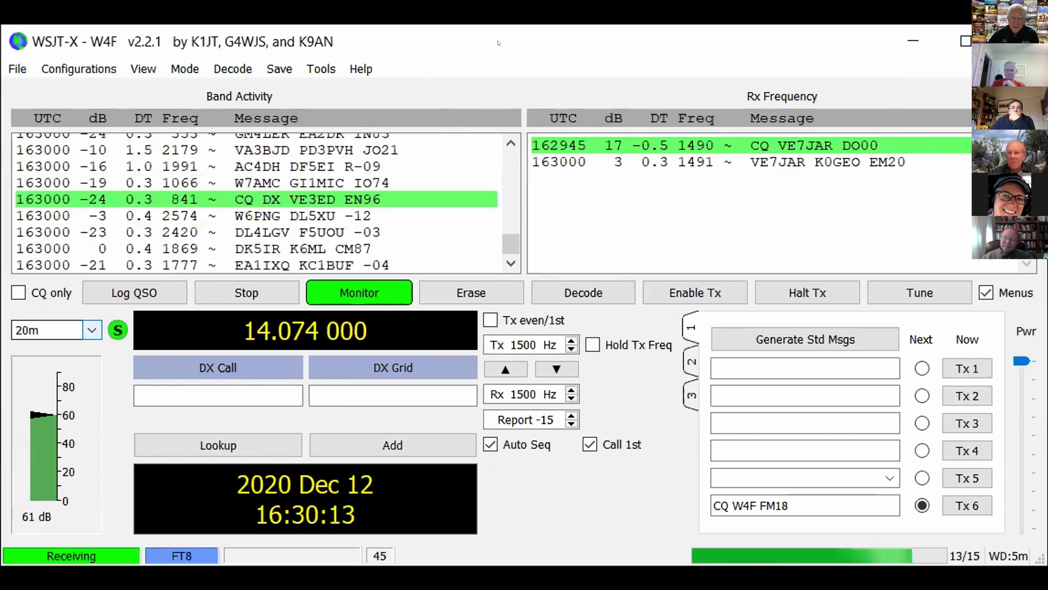
Enable special operating activity in the advanced settings, choose Fox as its role, and accept the settings.
click(18, 69)
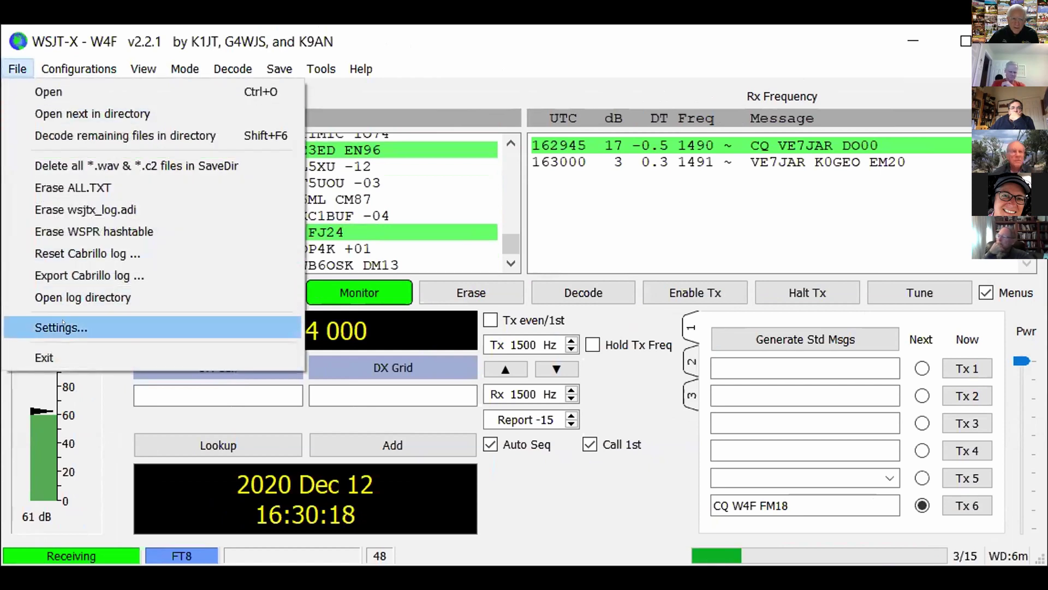
click(60, 328)
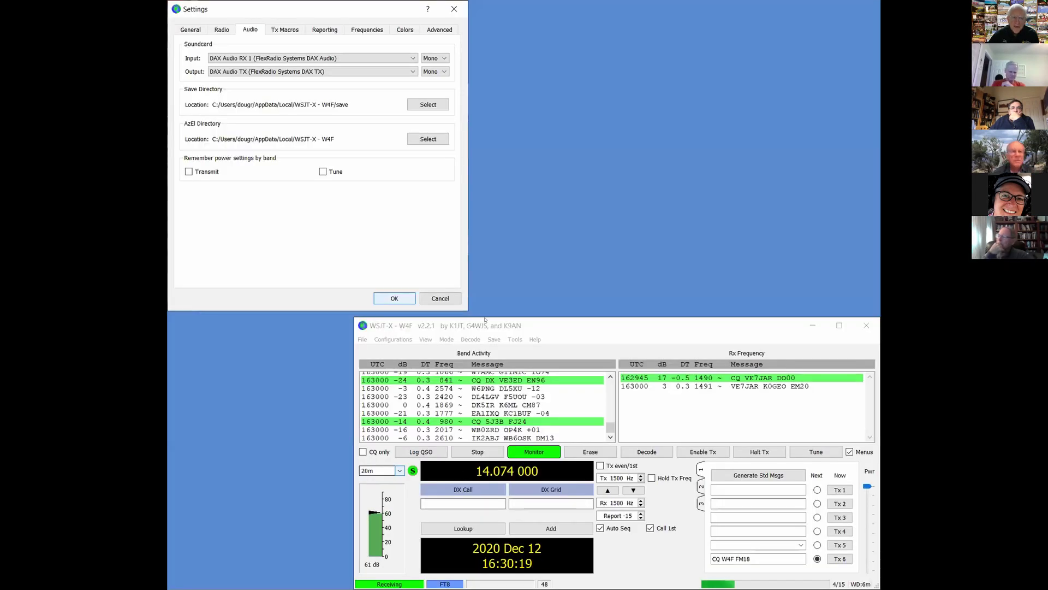
click(431, 31)
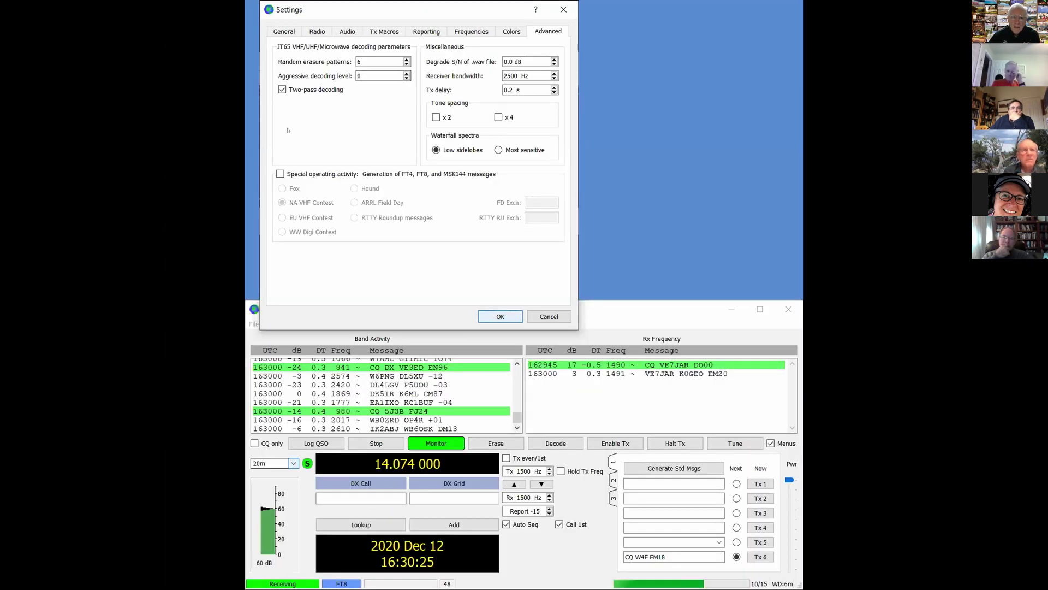
click(280, 173)
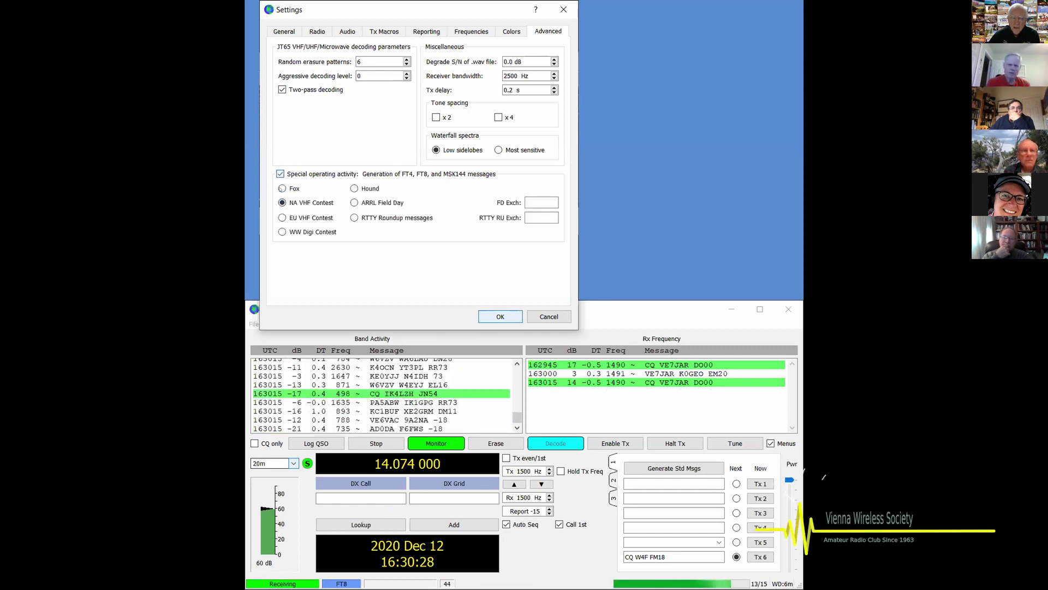
click(282, 189)
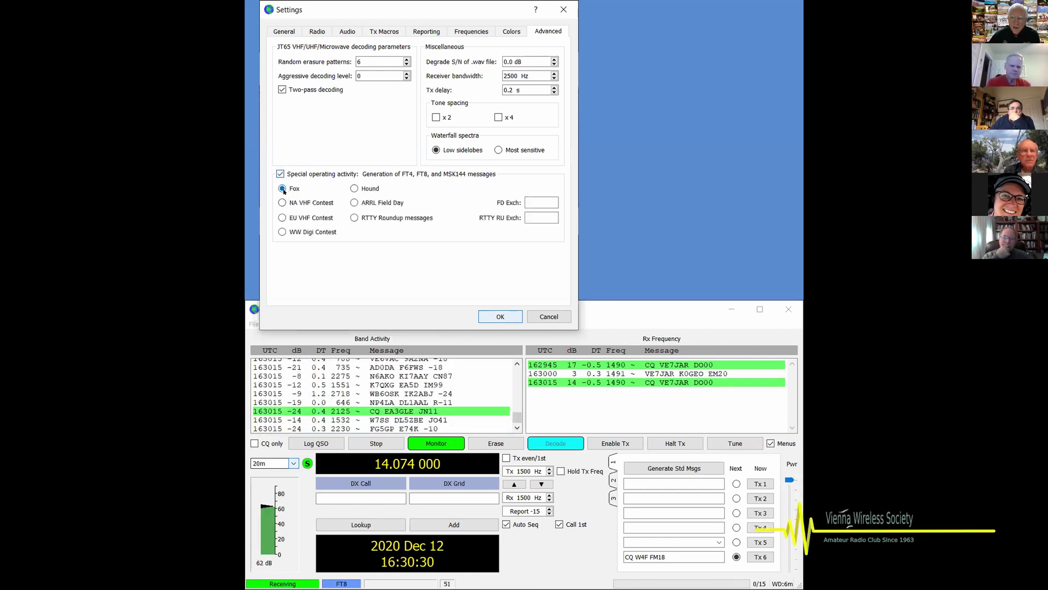
key(Return)
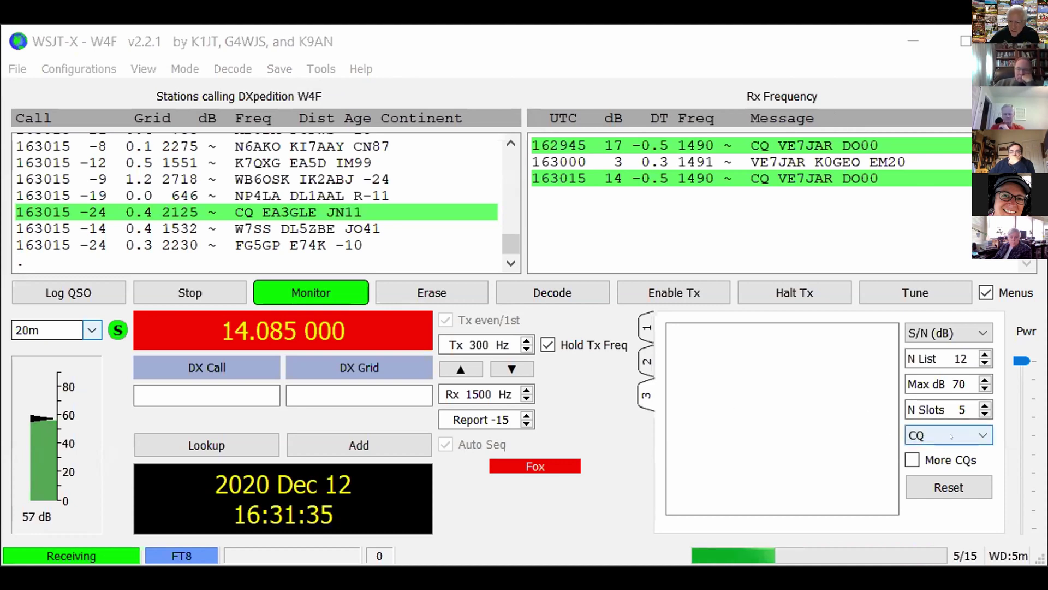
Look through the directed CQ choices, leave the selection at CQ, and erase the decoded messages.
click(982, 435)
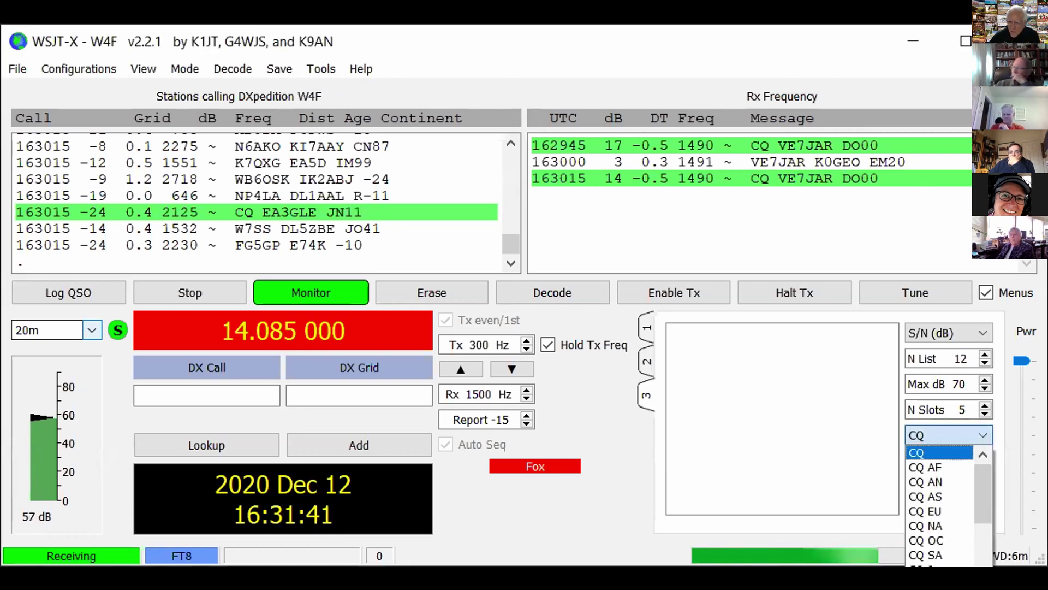
key(Escape)
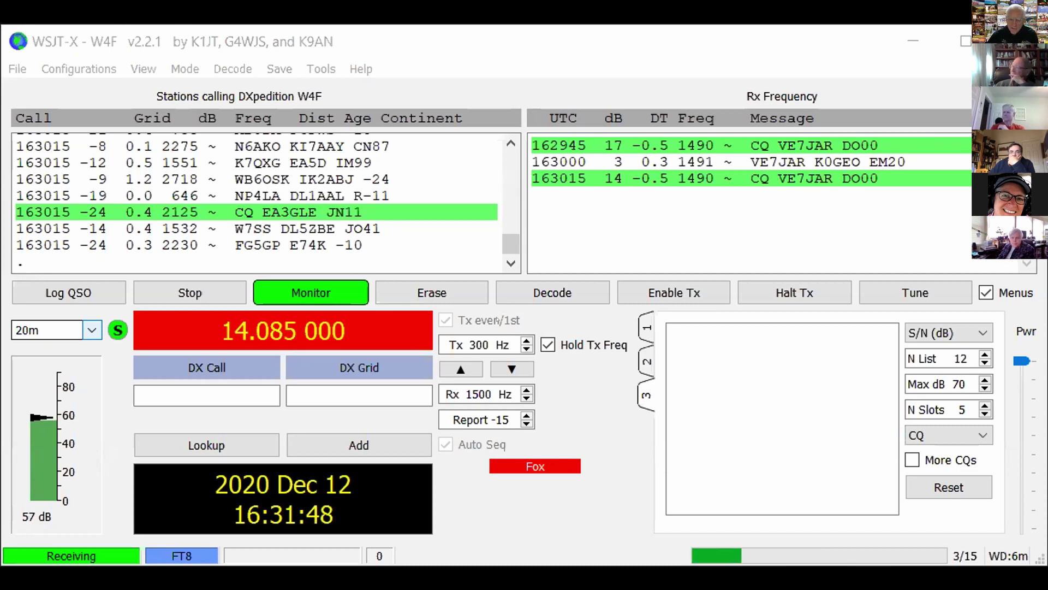
click(432, 292)
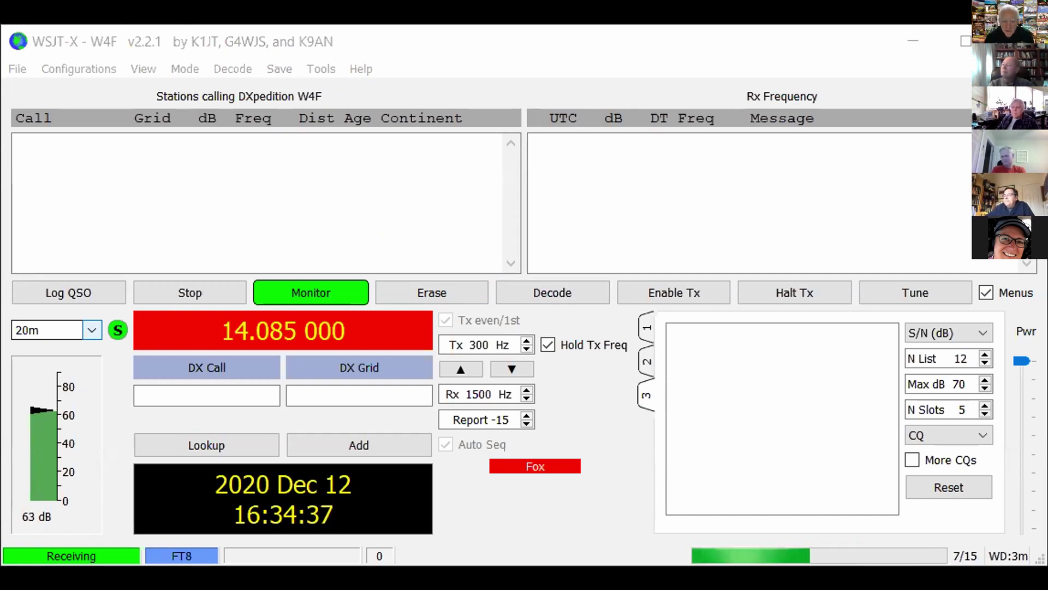
Check the Fox special operating activity in the advanced settings and close the settings without saving.
click(17, 69)
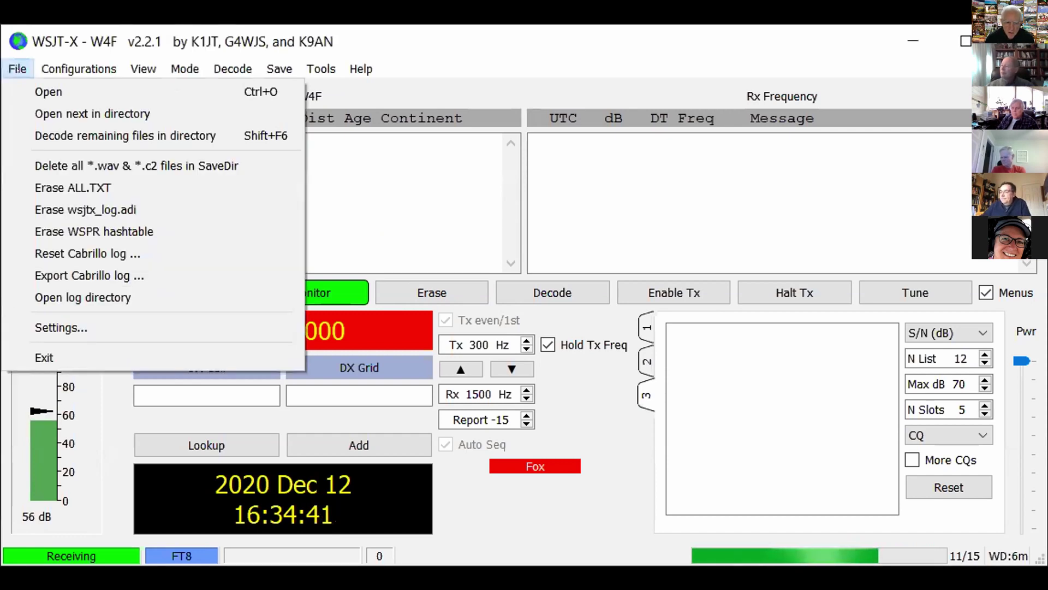
mouse_move(63, 59)
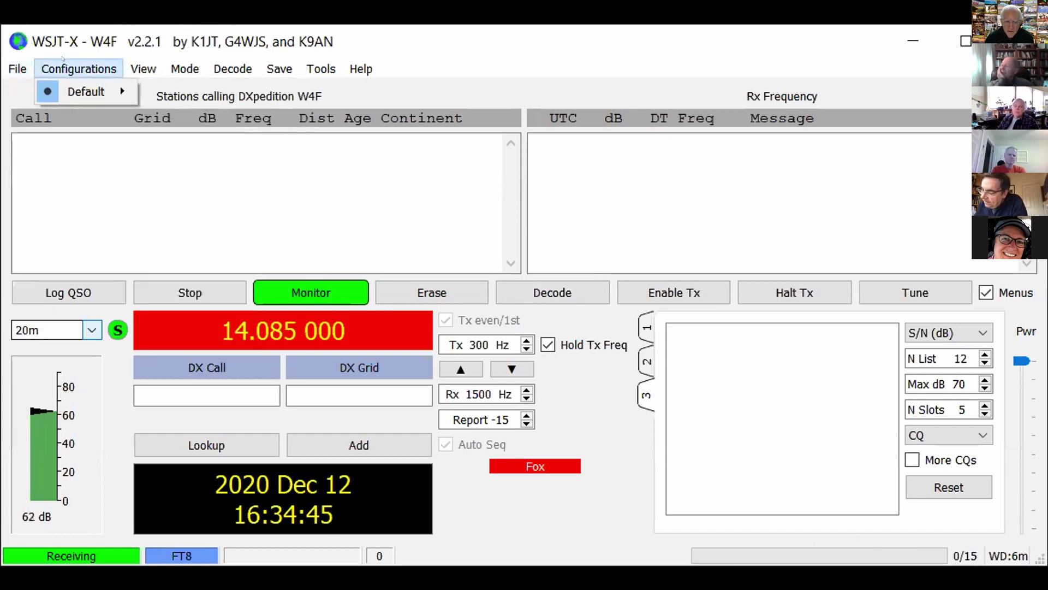
mouse_move(17, 69)
click(63, 322)
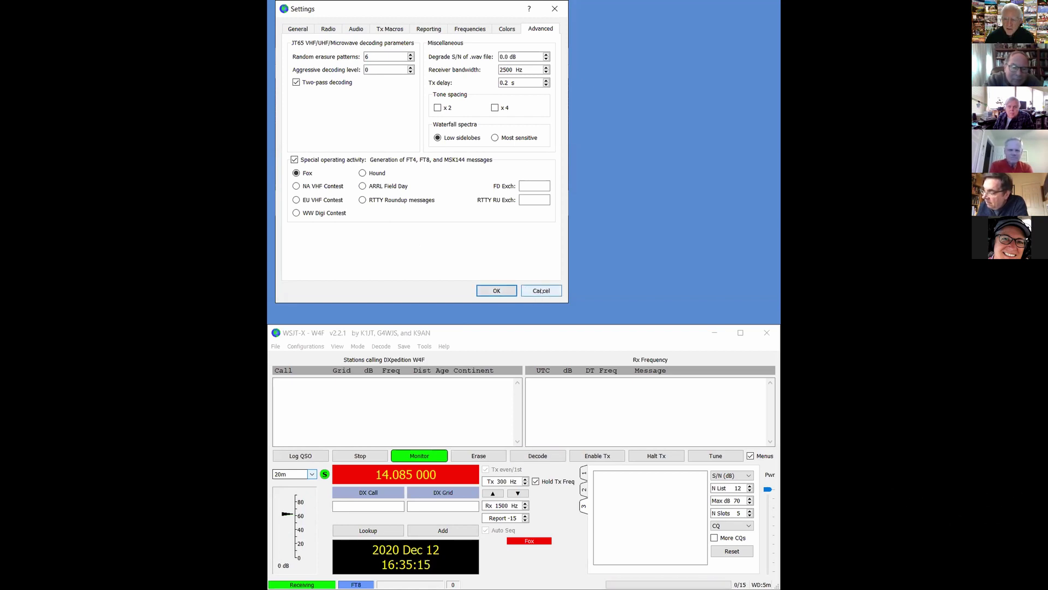
click(541, 291)
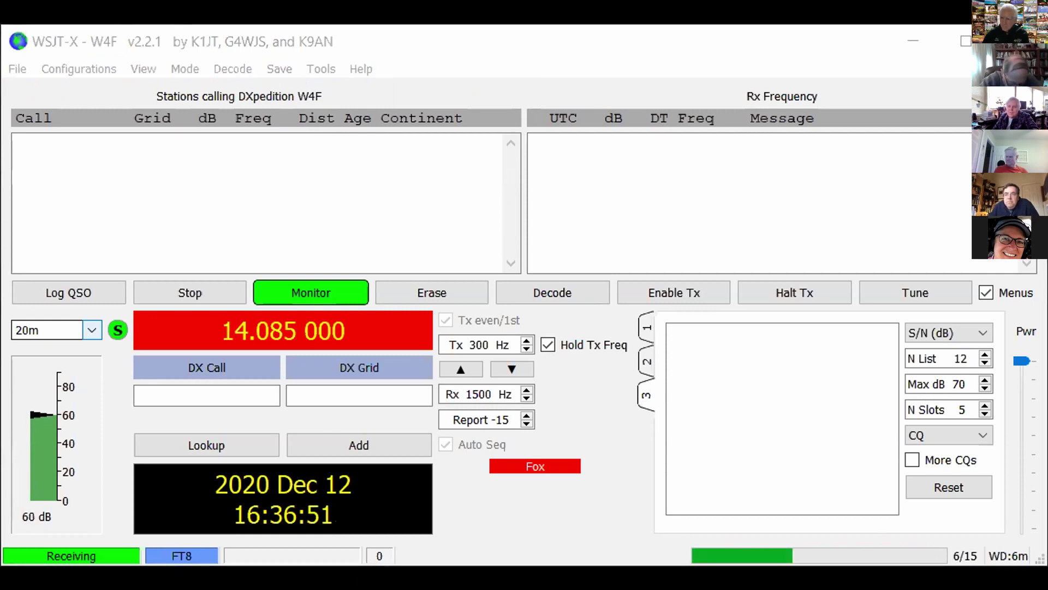
Review the advanced decoding and miscellaneous settings of the W4F instance, then close them without making changes.
click(17, 68)
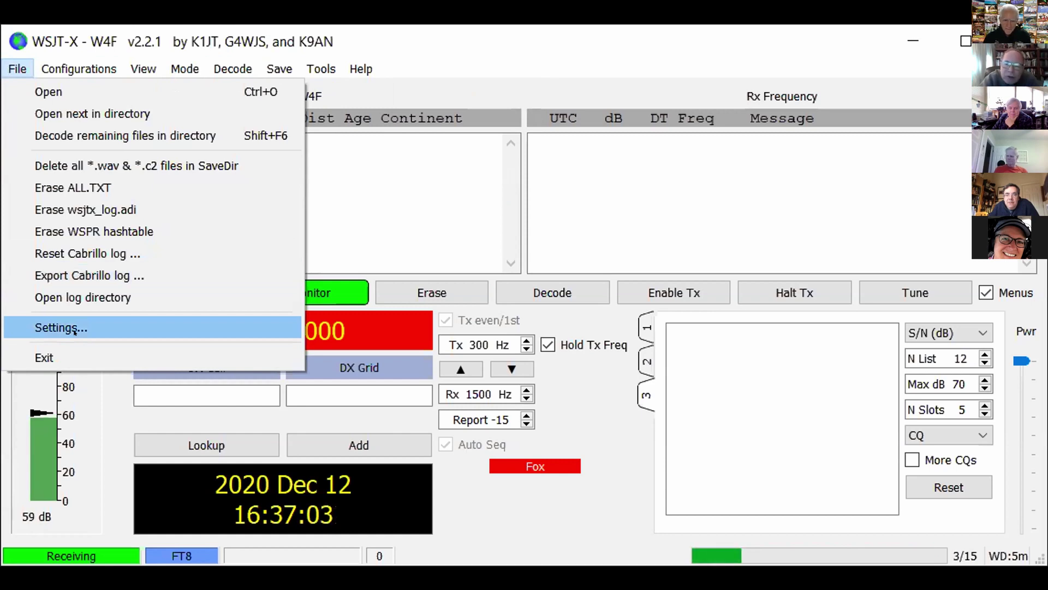
click(61, 328)
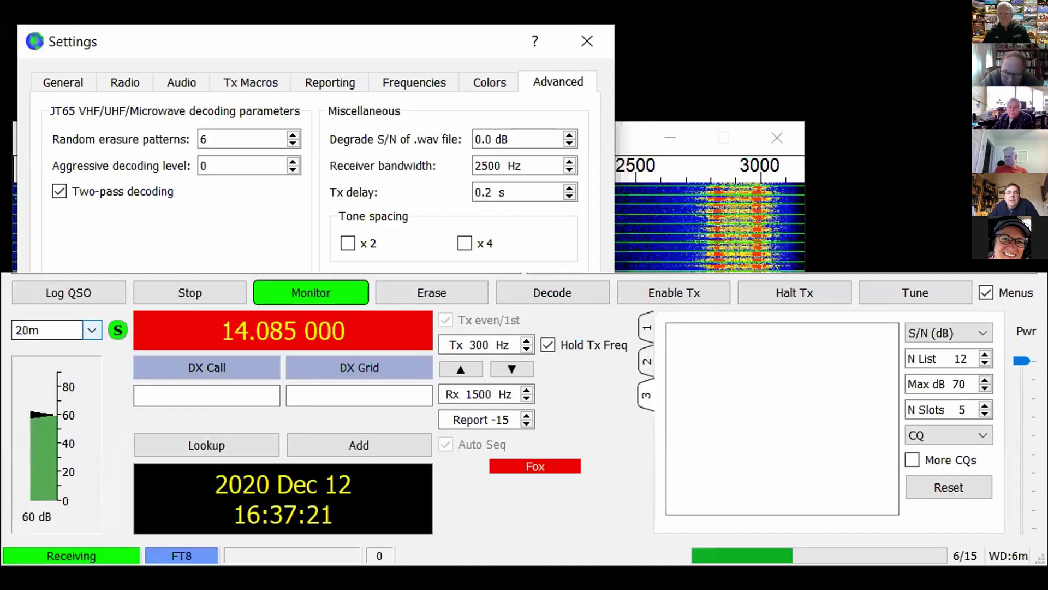
key(Escape)
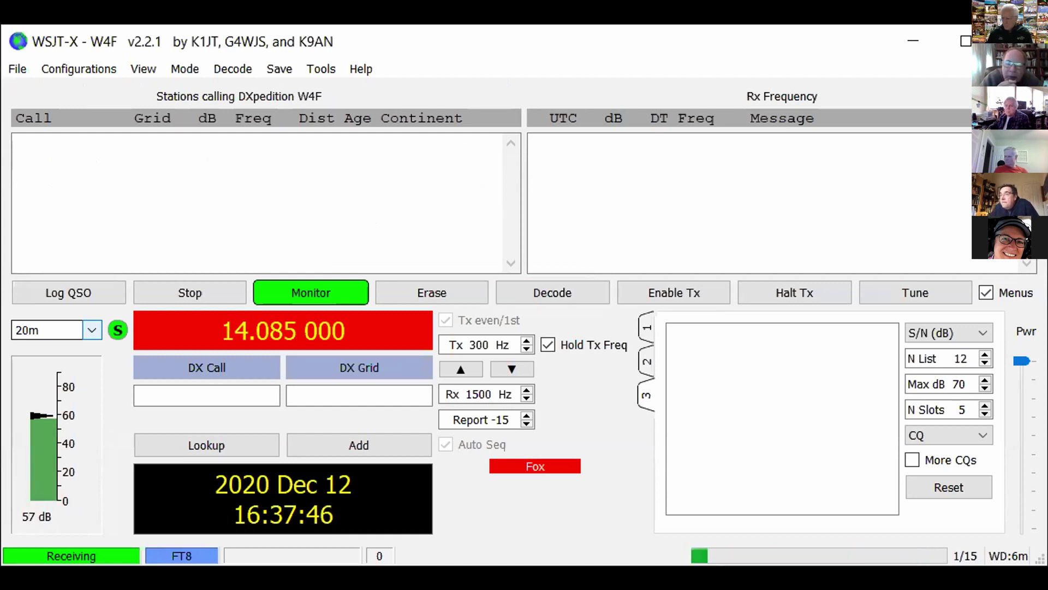
click(17, 68)
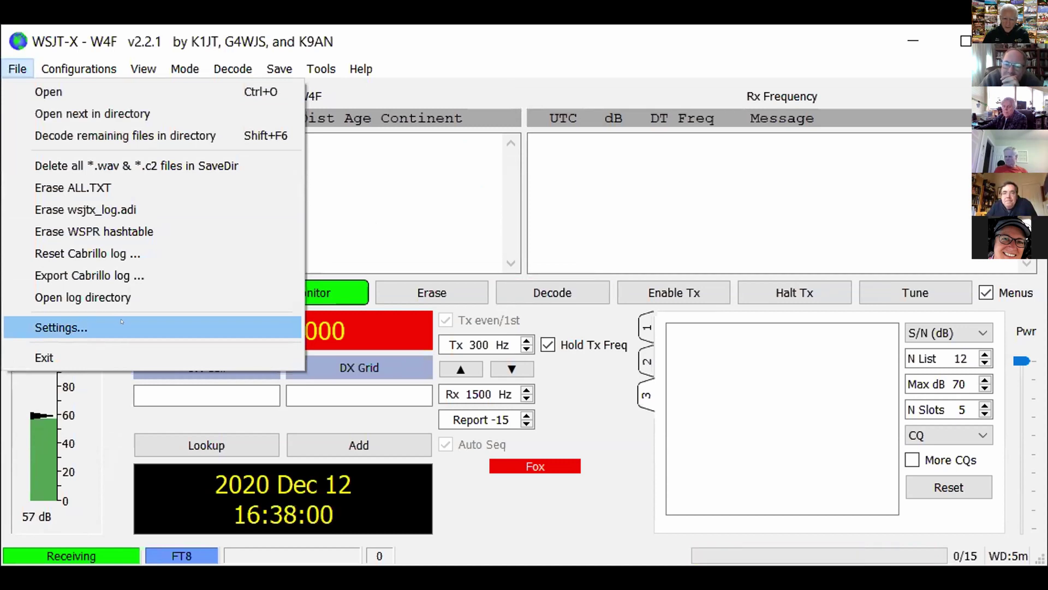
key(Escape)
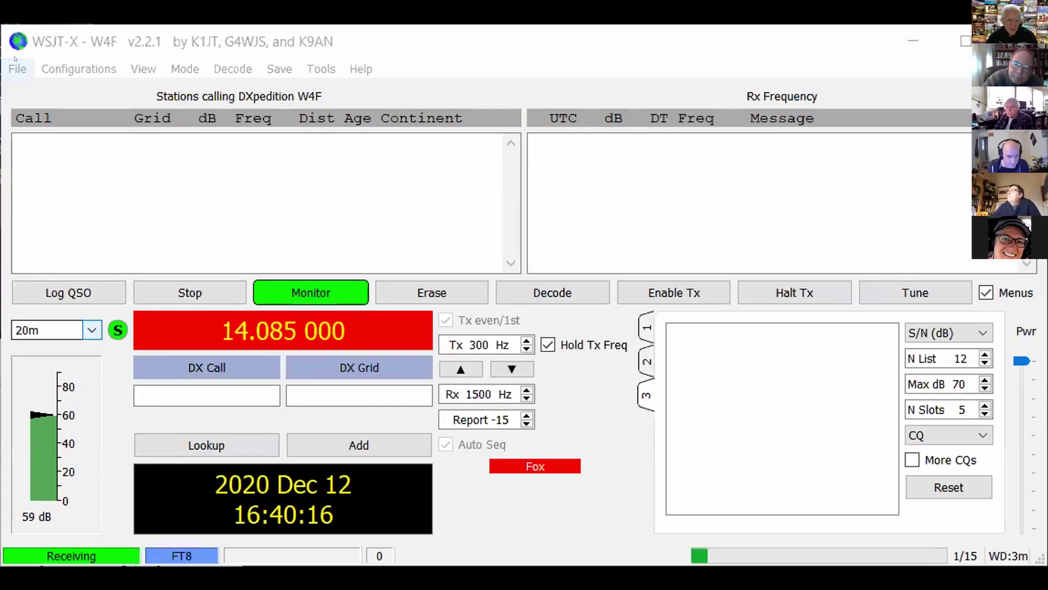
Open the log directory of the W4F instance.
click(17, 63)
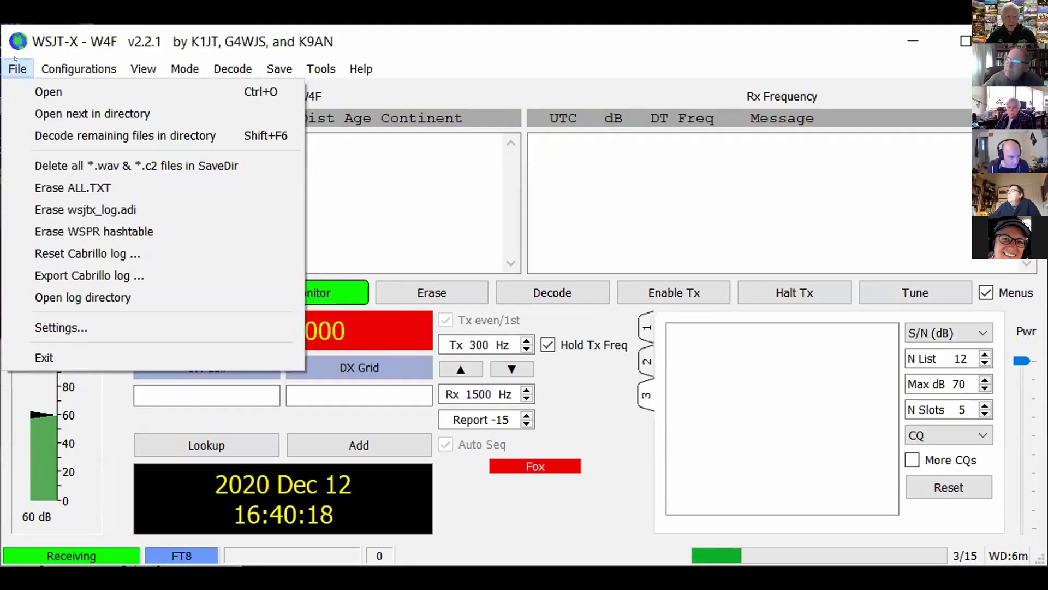
click(69, 296)
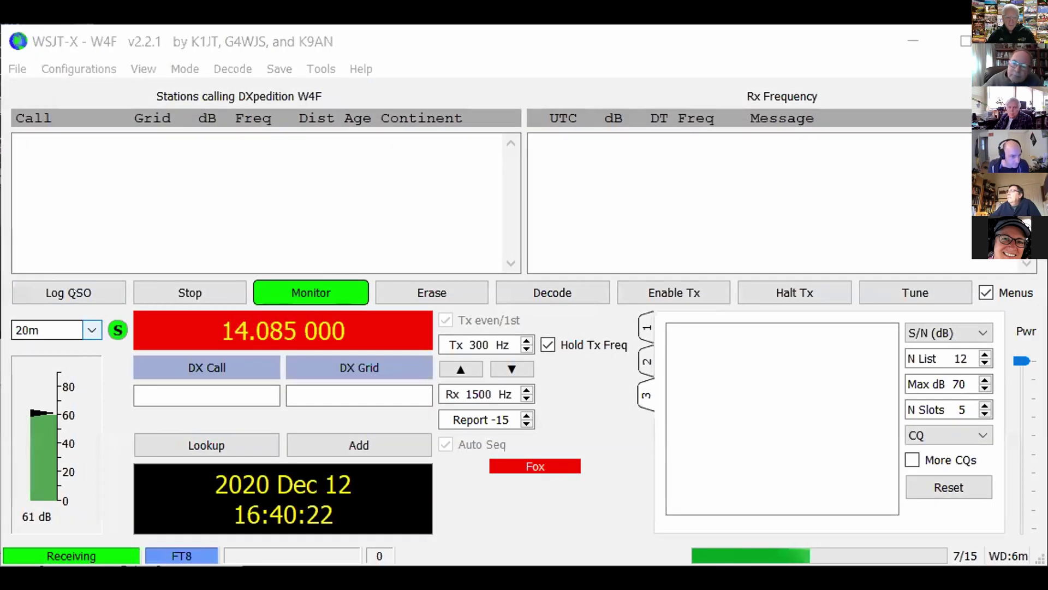